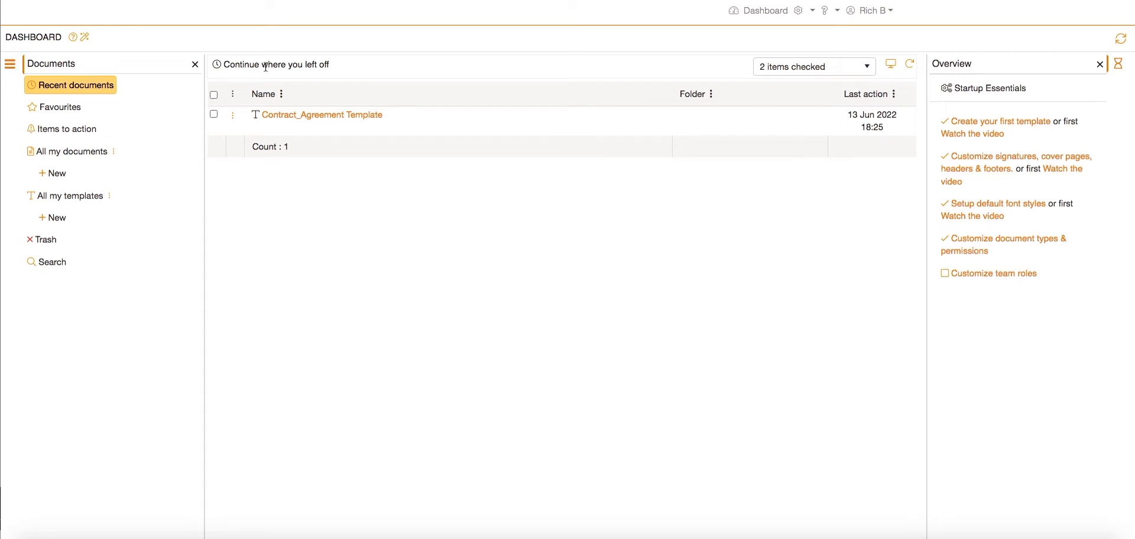
- Open the approval functions manager and add a new approval function named "Financial approval"
click(817, 12)
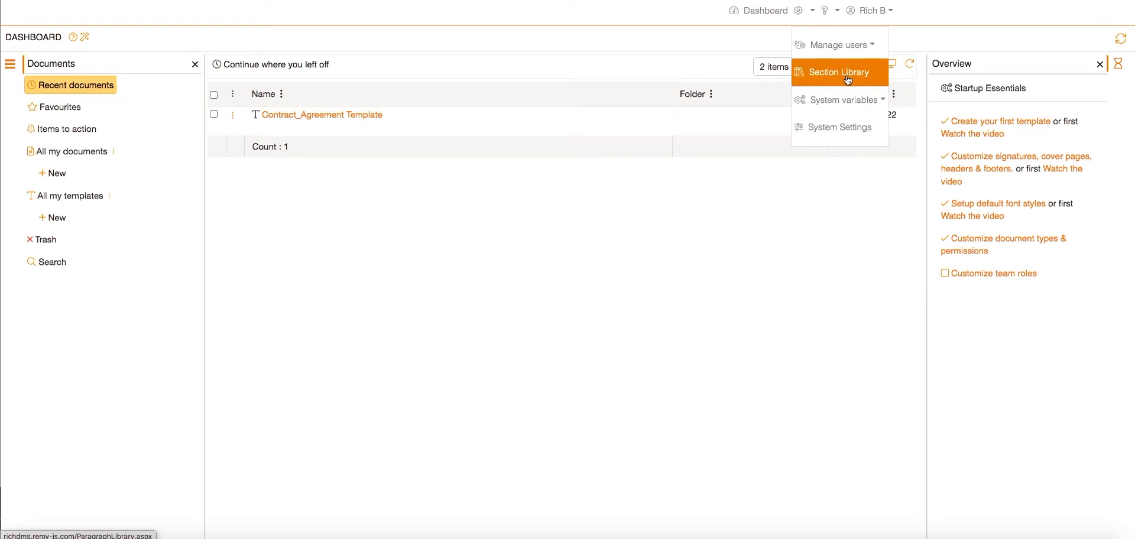
mouse_move(852, 102)
click(939, 255)
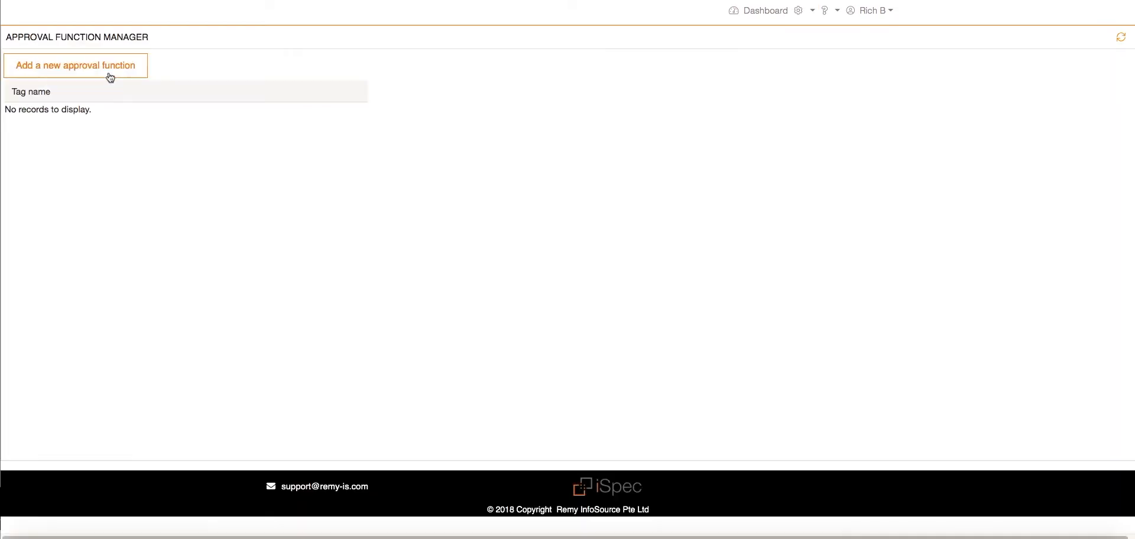
click(95, 69)
text(Financial)
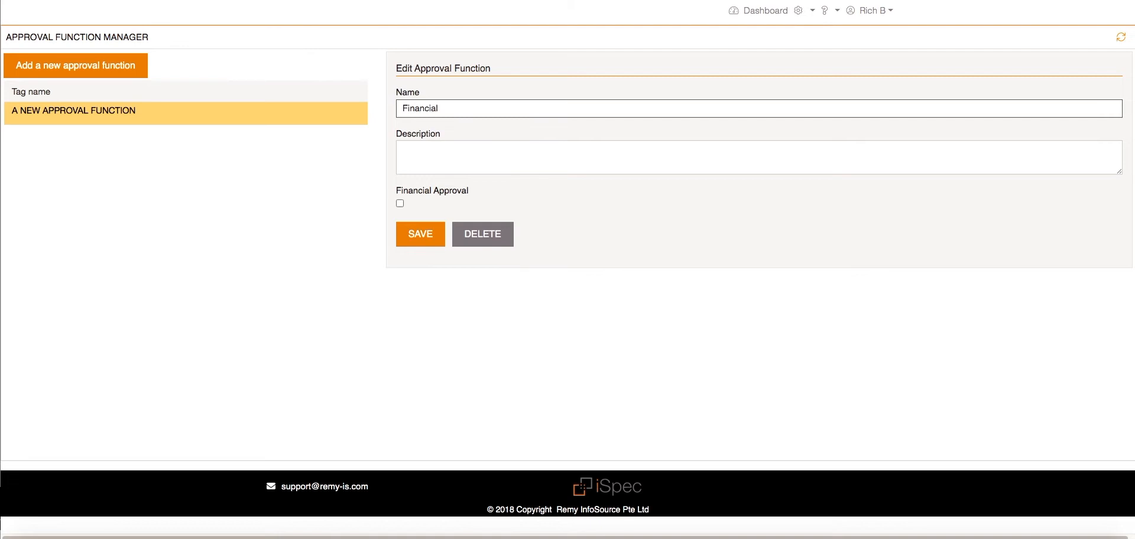
text( approval)
- Give the new function the description "Financial approval", flag it as a financial approval and save it
drag(477, 109, 385, 104)
key(super+c)
click(436, 149)
key(super+v)
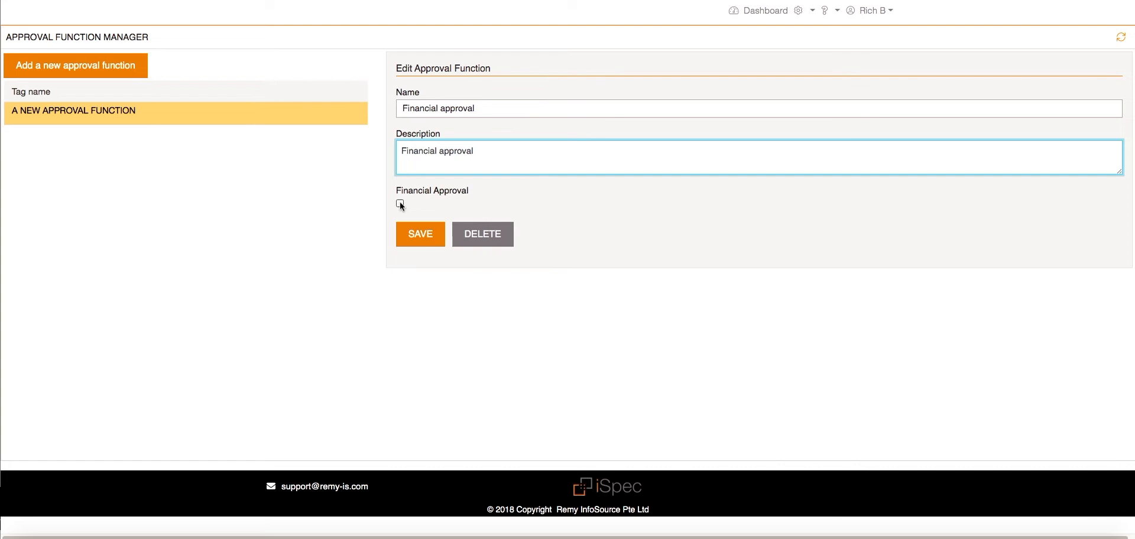
click(400, 204)
click(414, 242)
- Add and save a second approval function with "Non-Financial approval" as name and description, leaving the financial flag off
click(109, 66)
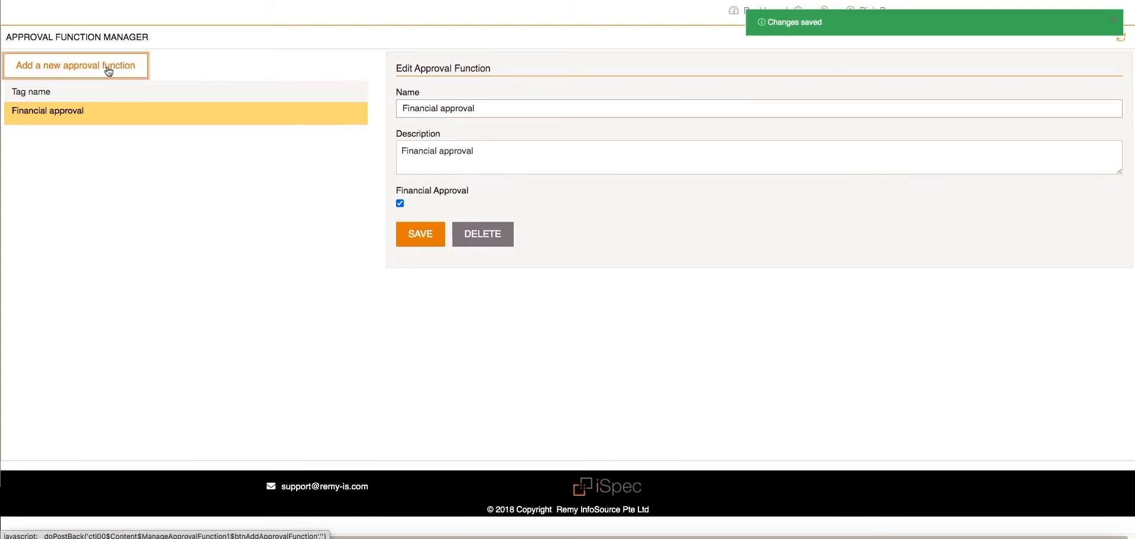
triple_click(541, 108)
text(Non-)
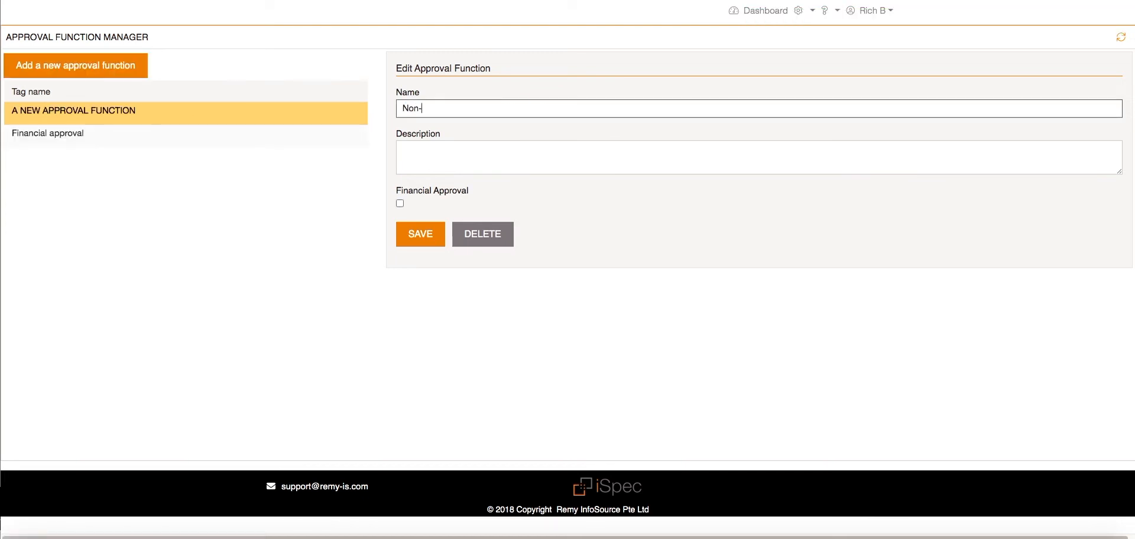
text(Financial approval)
drag(537, 108, 397, 108)
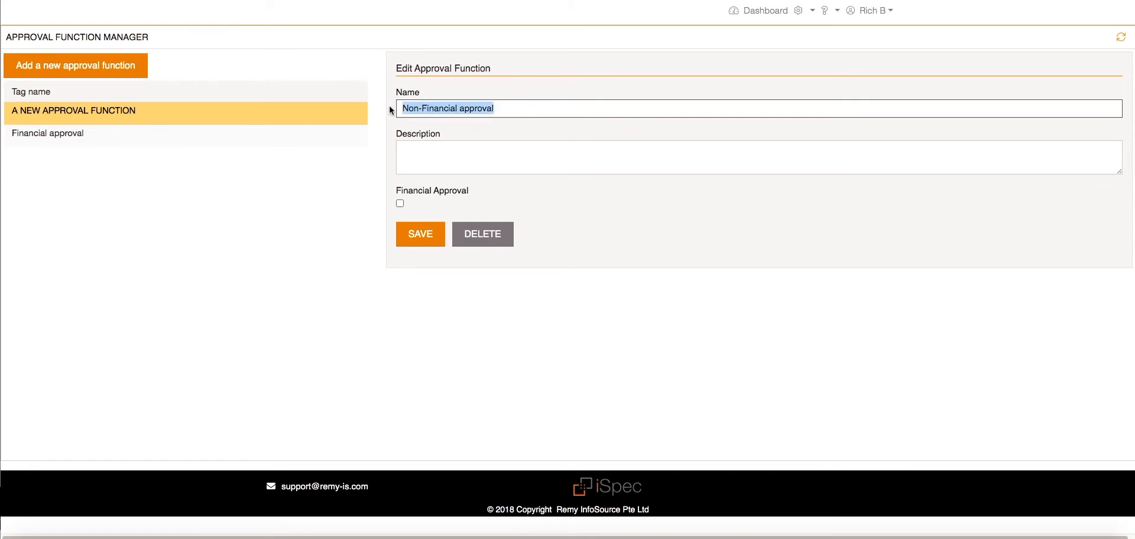
click(420, 157)
key(ctrl+v)
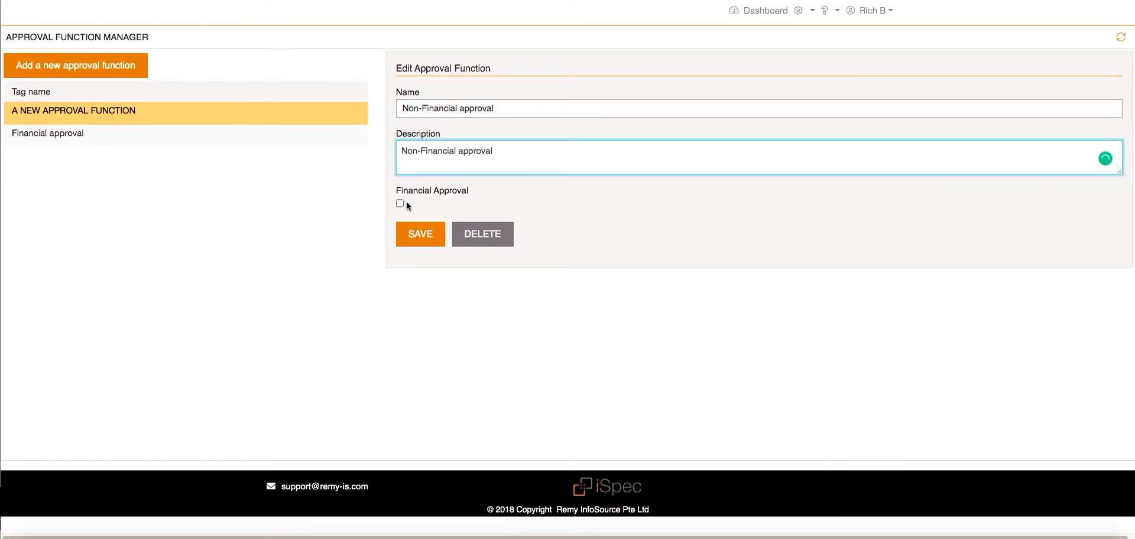
click(418, 236)
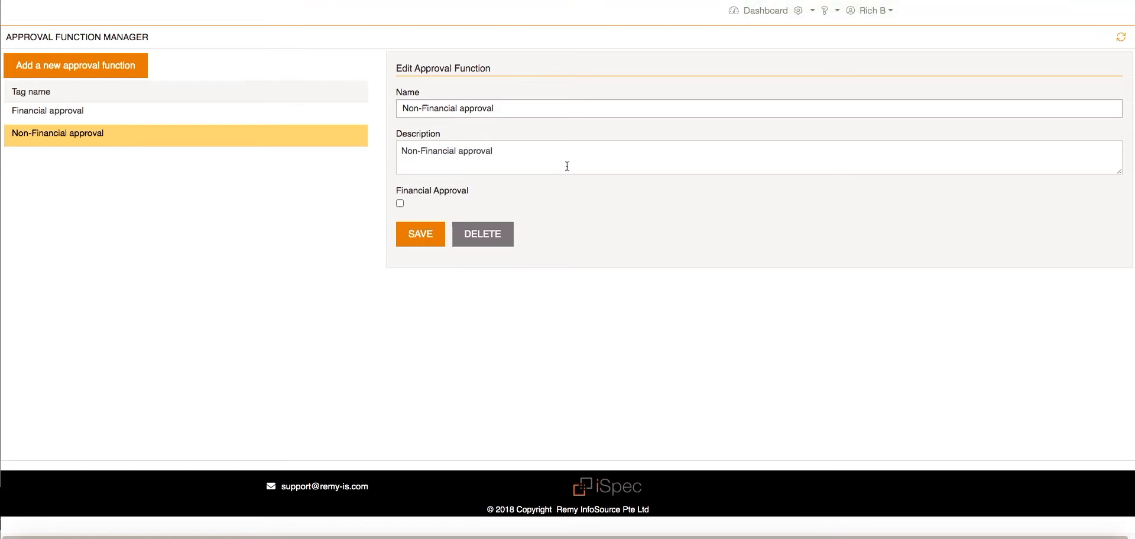
- Open the approval routings manager and add a new routing with "Admin approval routing" as name and description
click(806, 10)
click(844, 100)
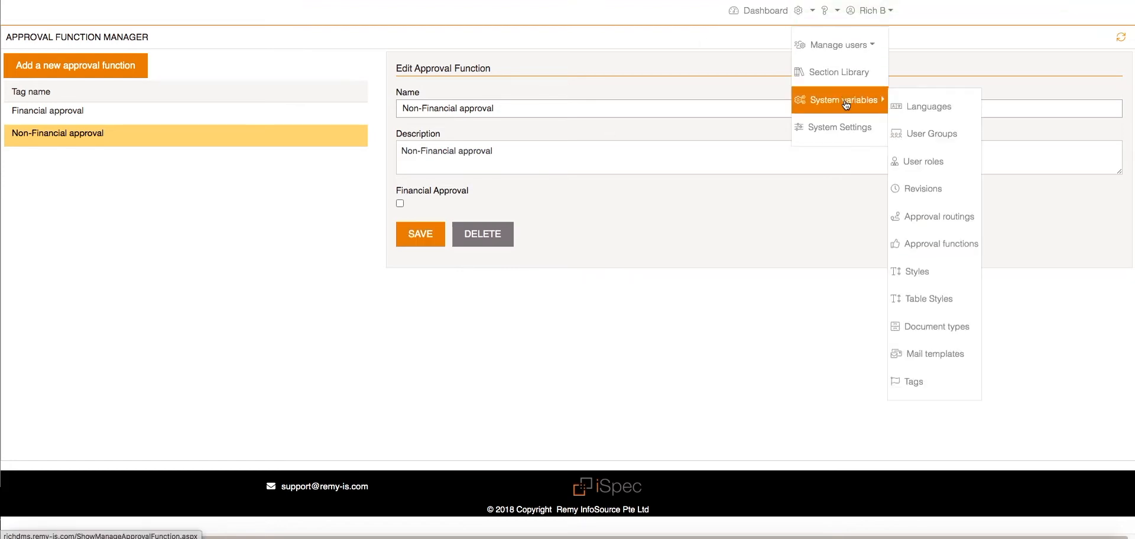
click(920, 218)
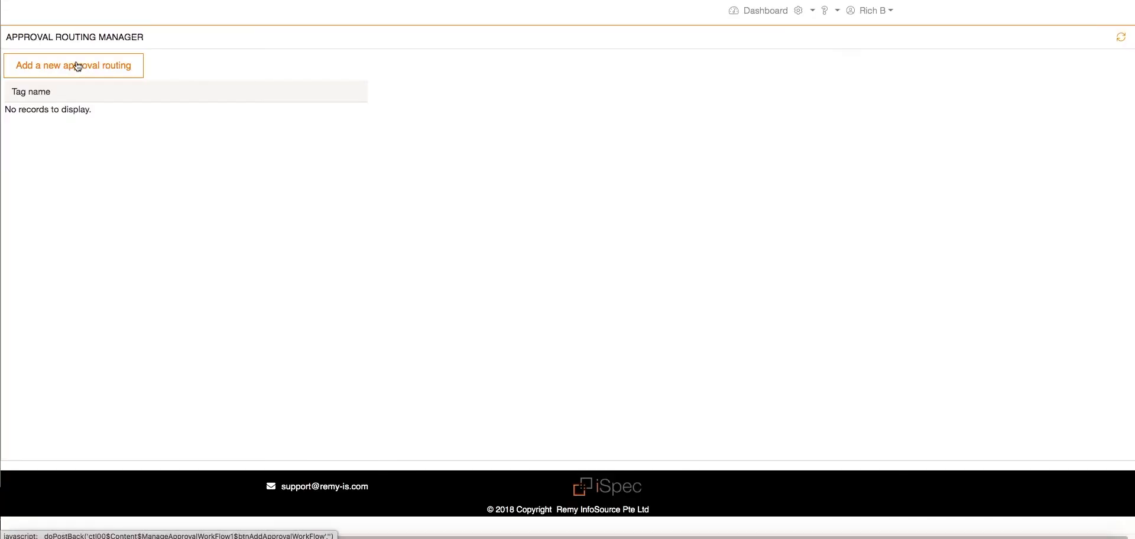
click(78, 66)
triple_click(536, 107)
text(Admin approval routing)
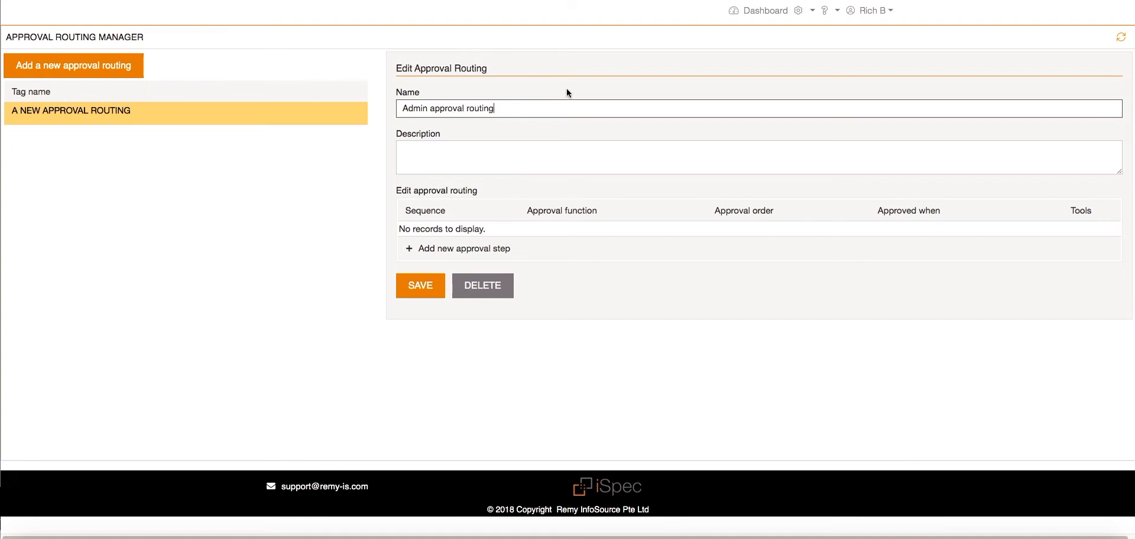
triple_click(397, 109)
click(426, 153)
key(ctrl+v)
- Insert a Financial approval step with order In order and approve when All into the admin routing, and save the routing
click(453, 249)
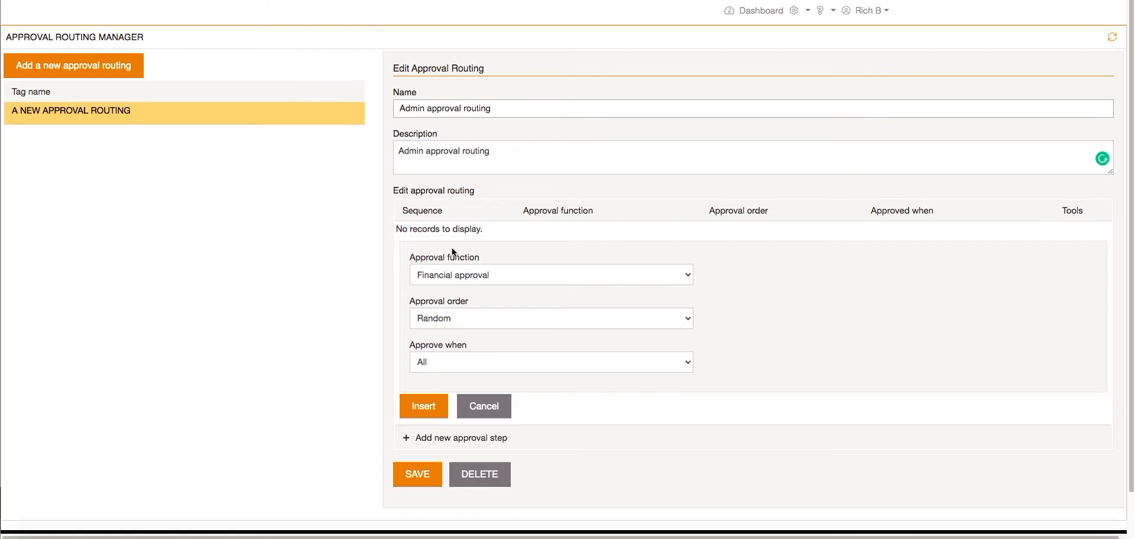
click(469, 277)
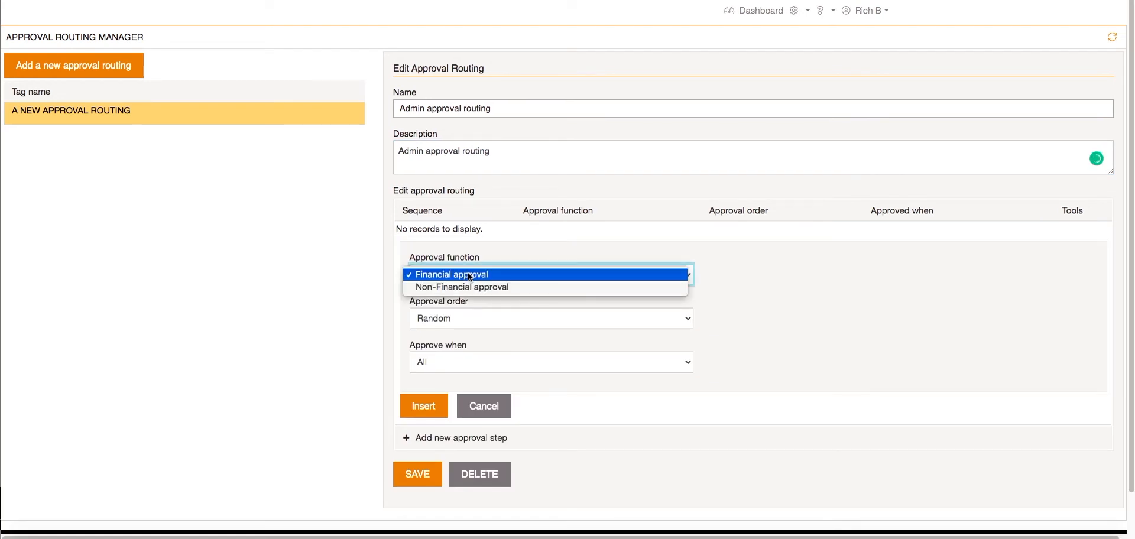
click(469, 276)
click(469, 320)
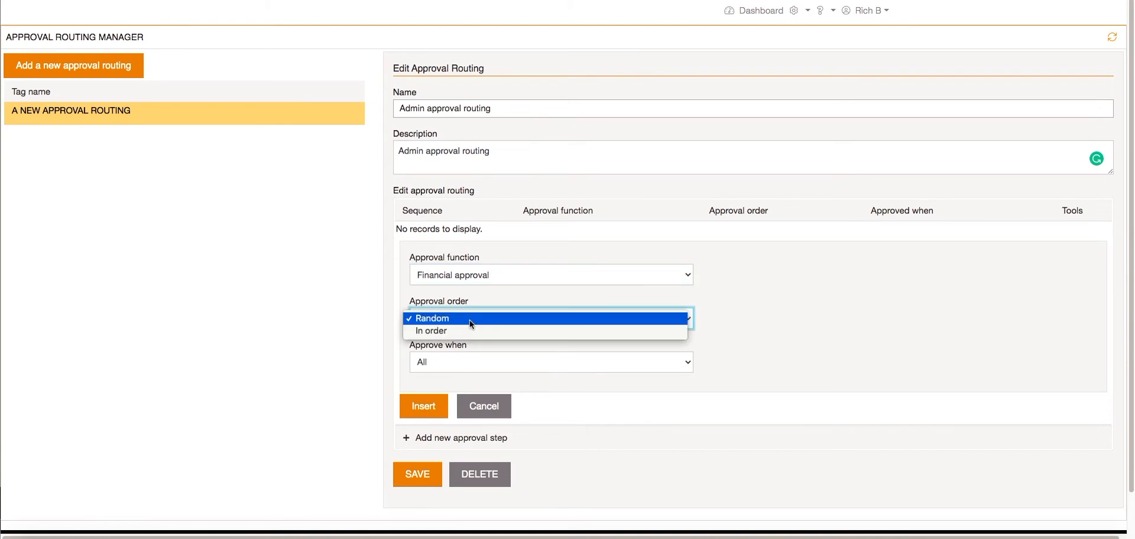
click(470, 320)
click(476, 362)
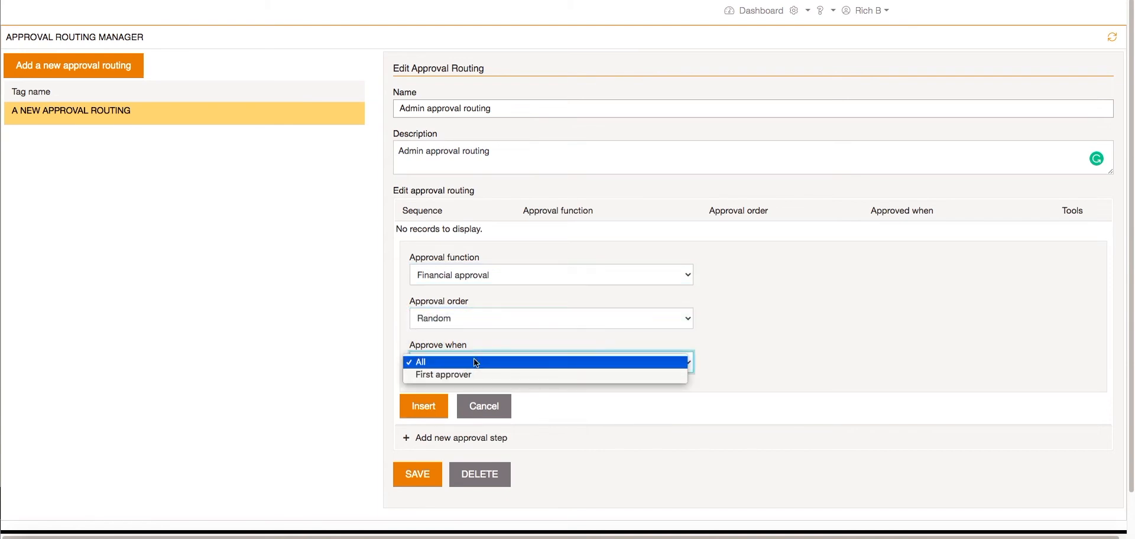
click(476, 361)
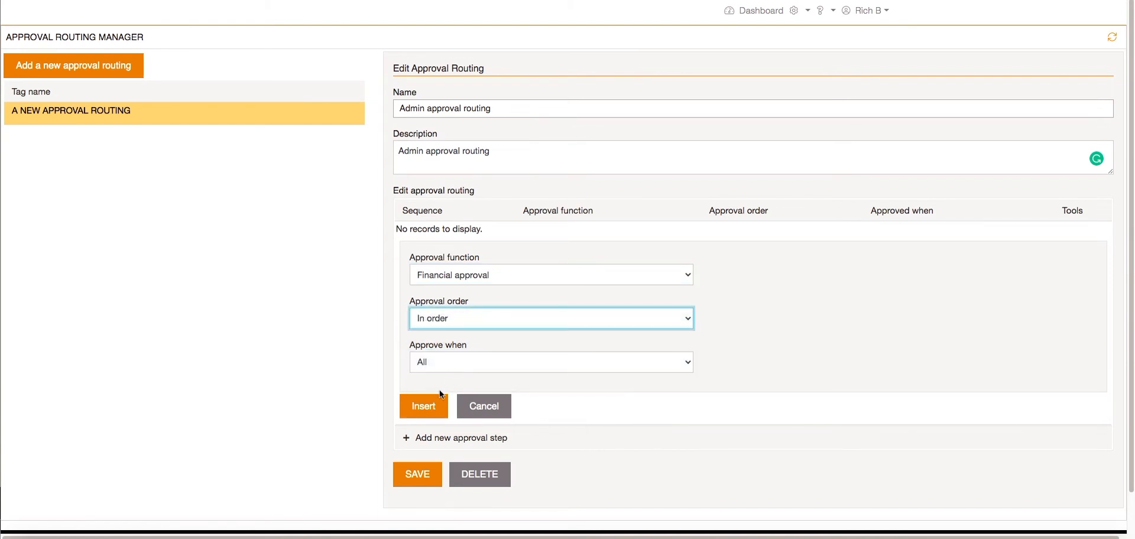
click(426, 408)
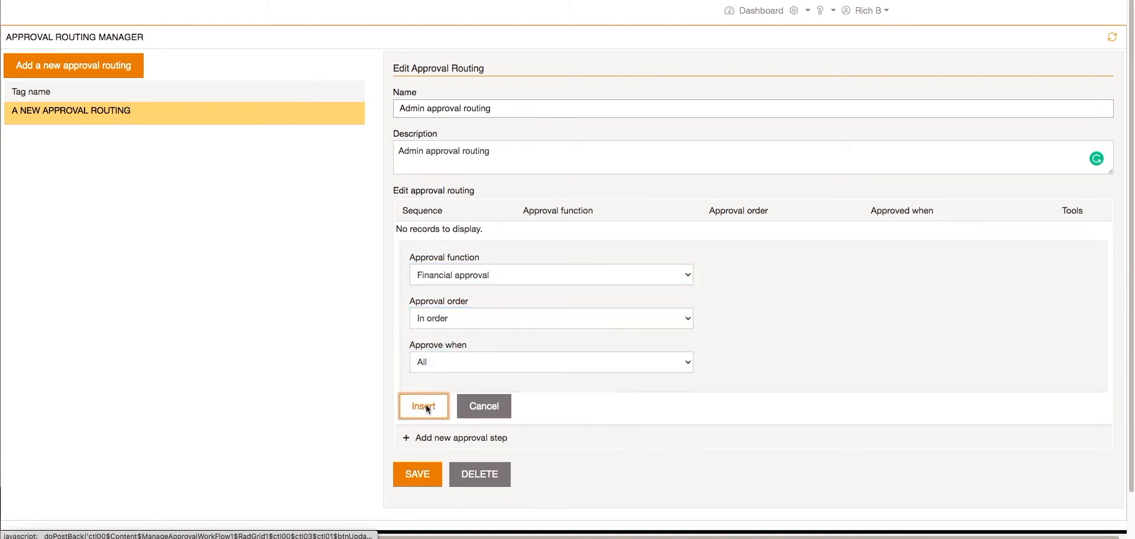
click(417, 294)
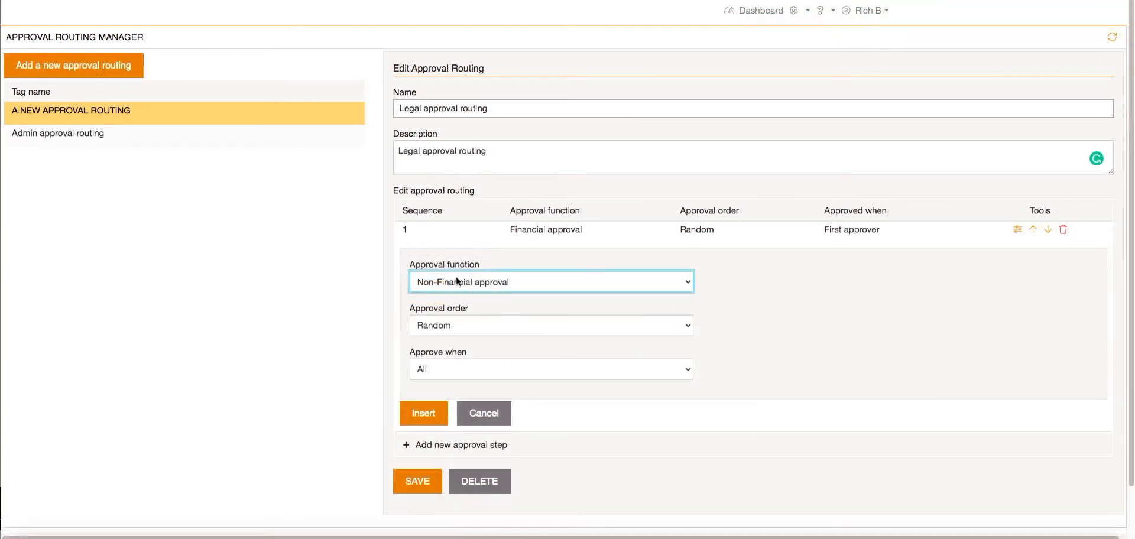
- Insert a Non-Financial approval step with order In order and approve when All into the legal approval routing, and save the routing
click(457, 282)
click(459, 282)
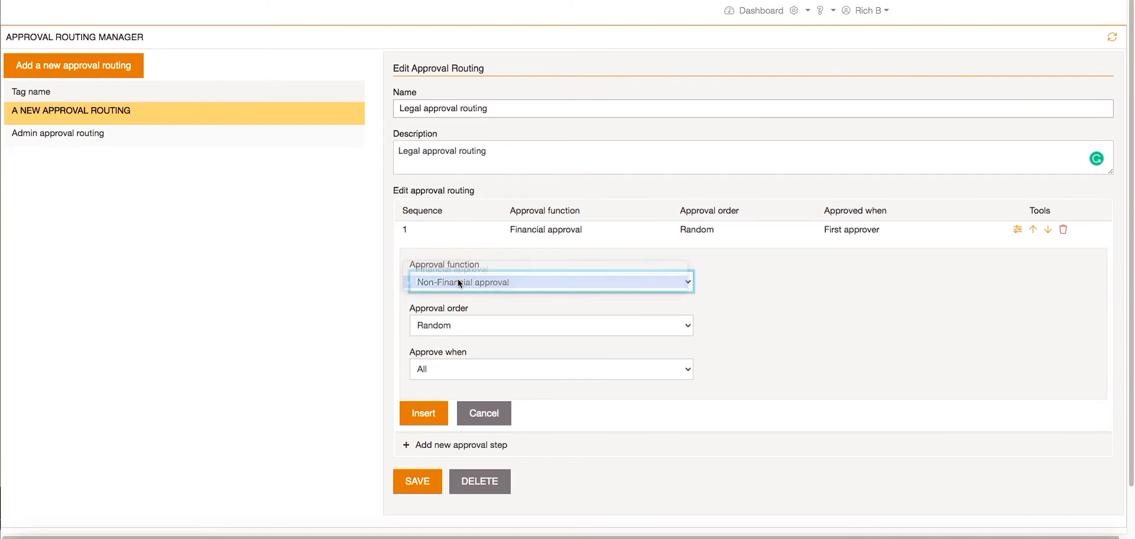
click(471, 322)
click(463, 338)
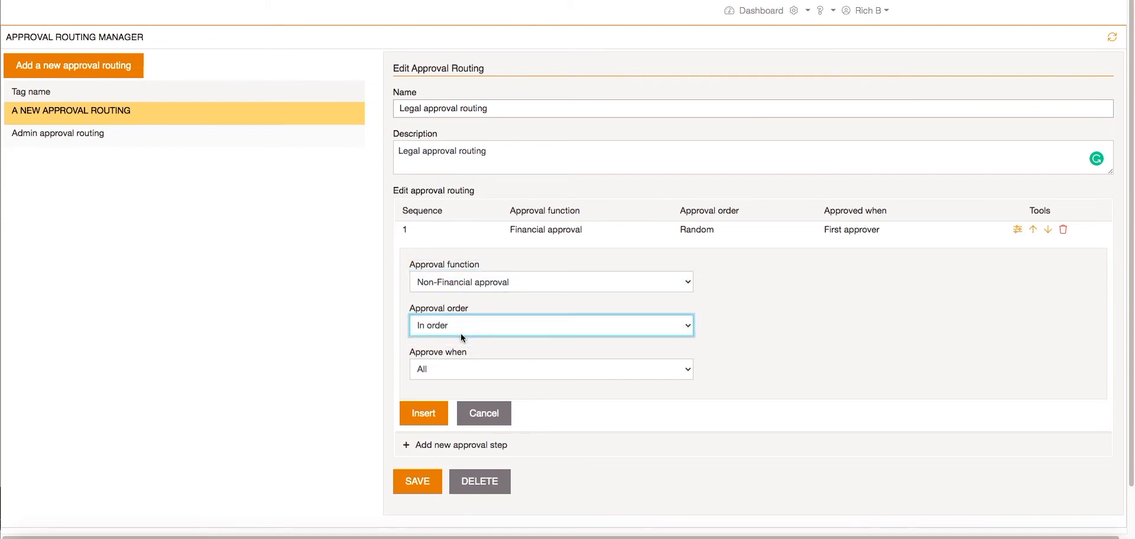
click(424, 412)
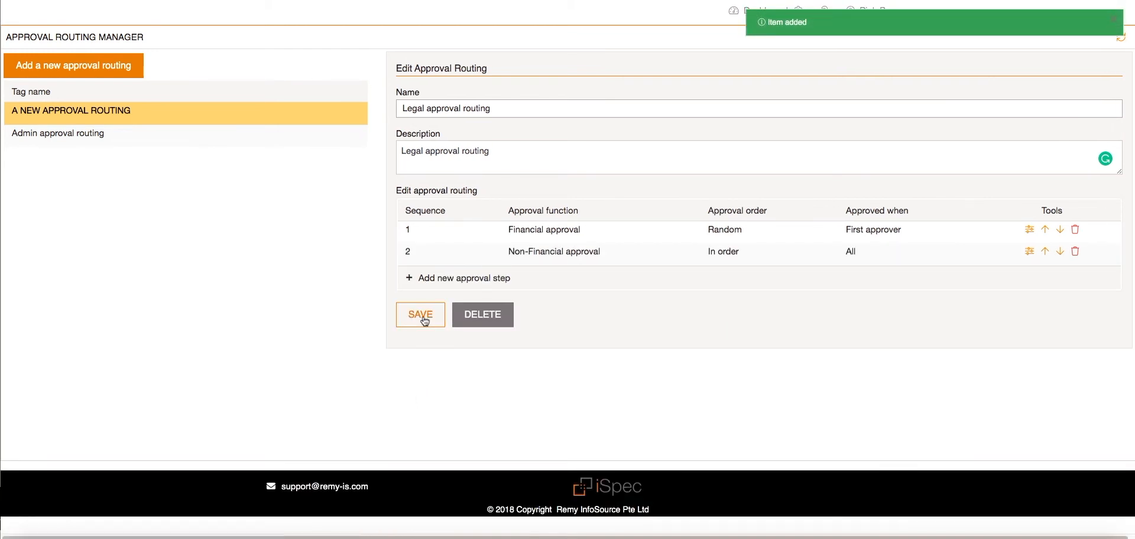
click(424, 318)
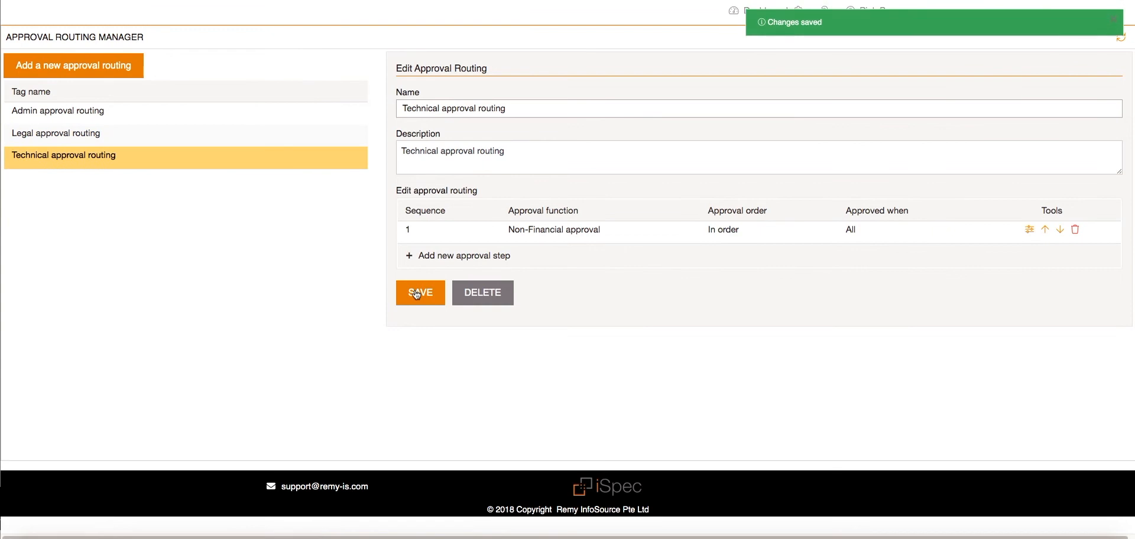
- Open the document types manager, add the Admin approval routing to the Admin document type's workflow and save it
click(804, 13)
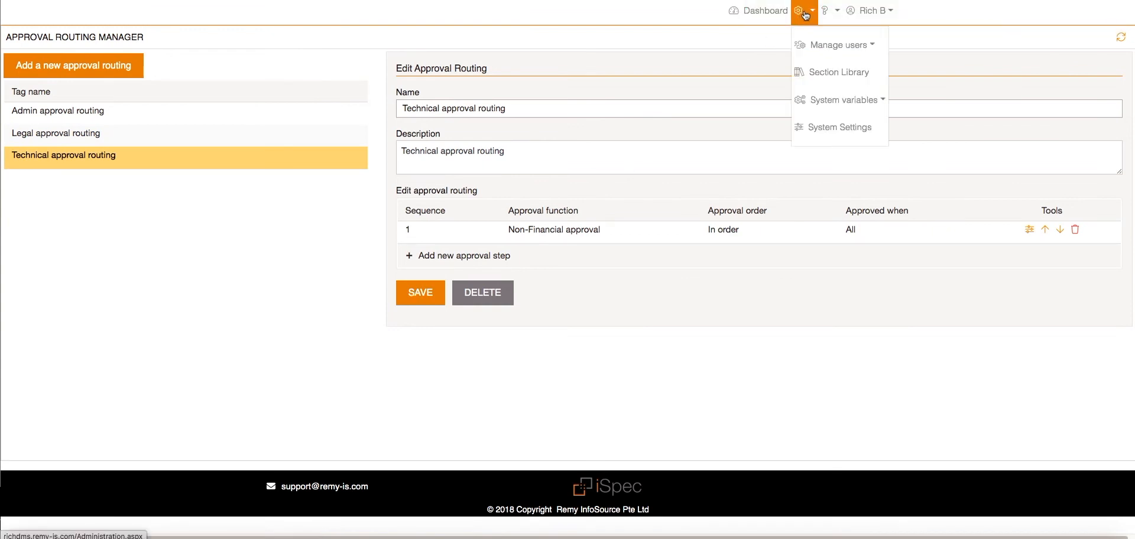
click(861, 109)
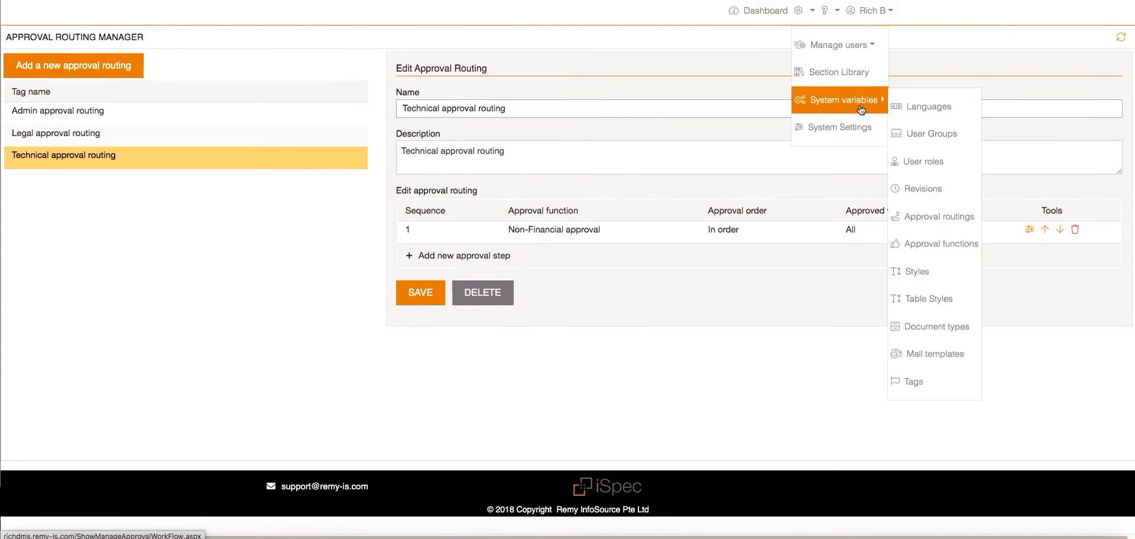
click(937, 327)
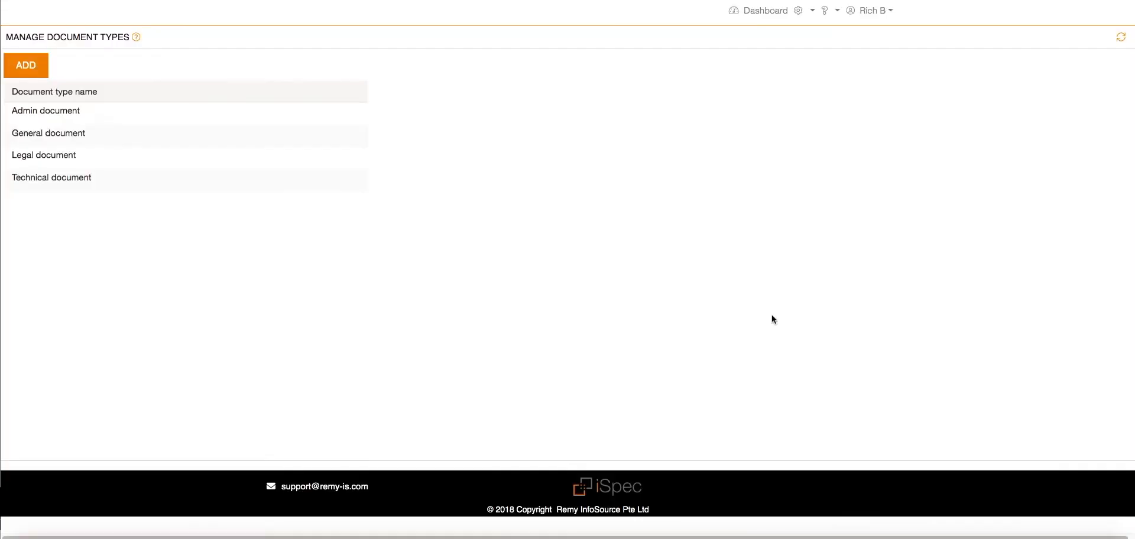
click(197, 116)
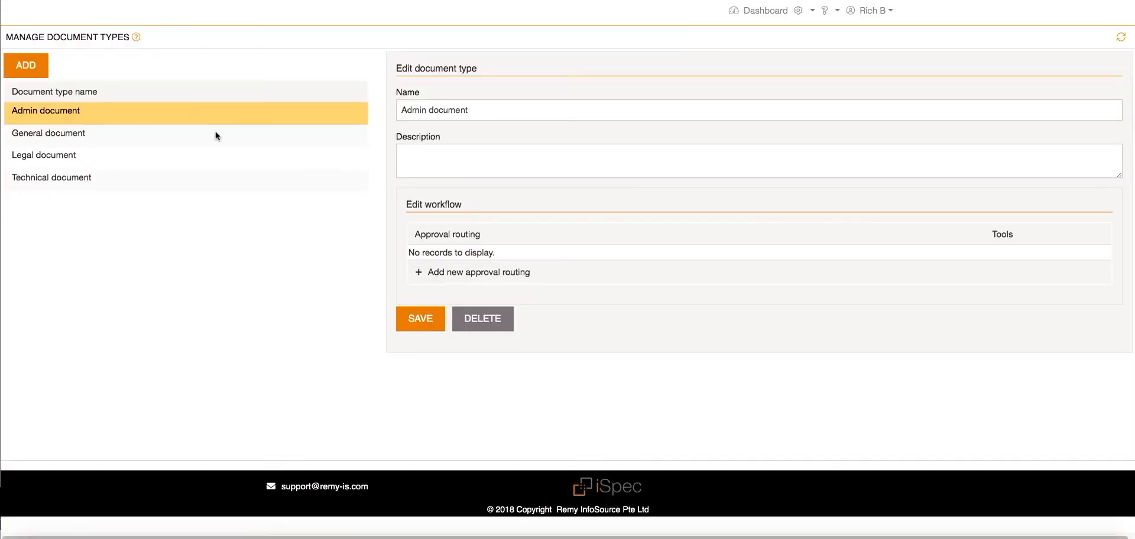
click(445, 272)
click(436, 342)
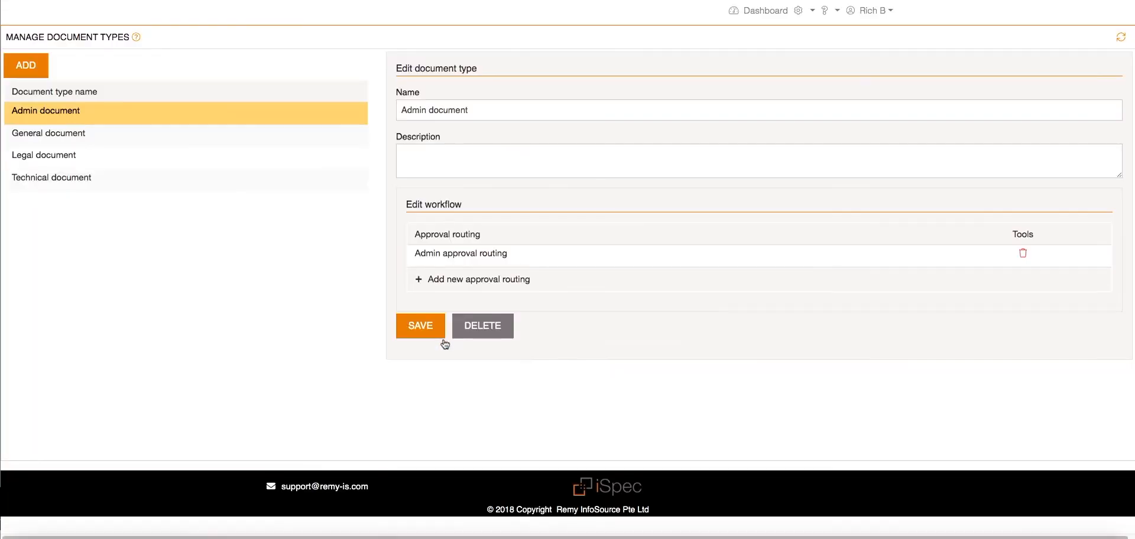
click(428, 330)
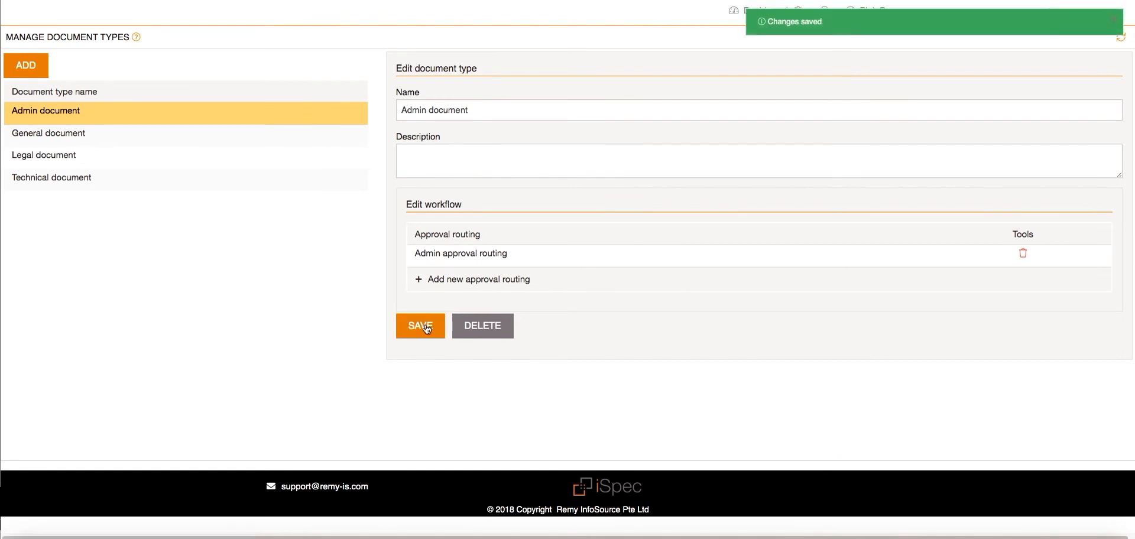
- Add the Legal approval routing to the Legal document type's workflow
click(97, 155)
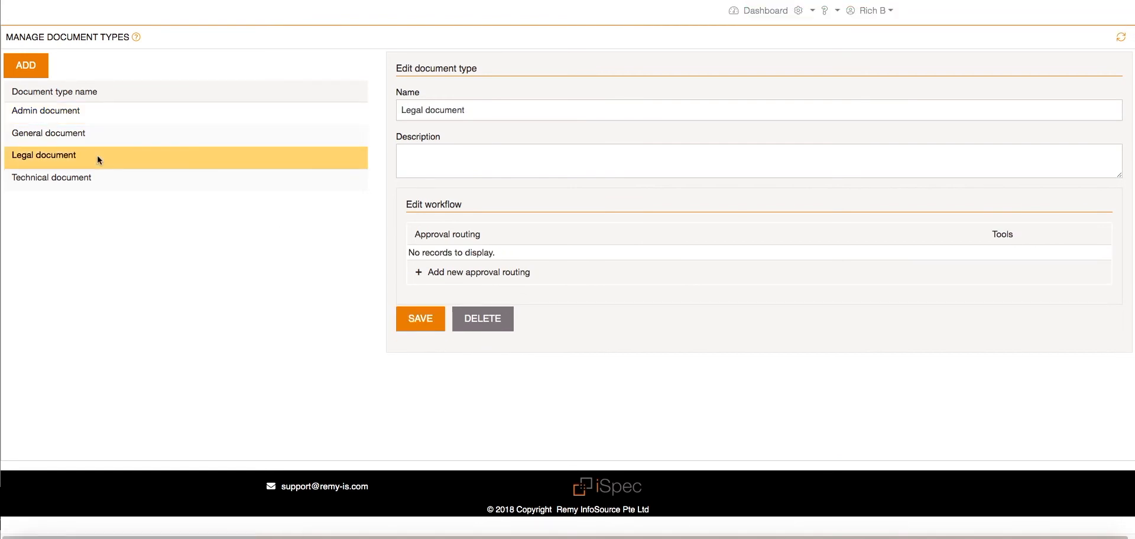
click(463, 273)
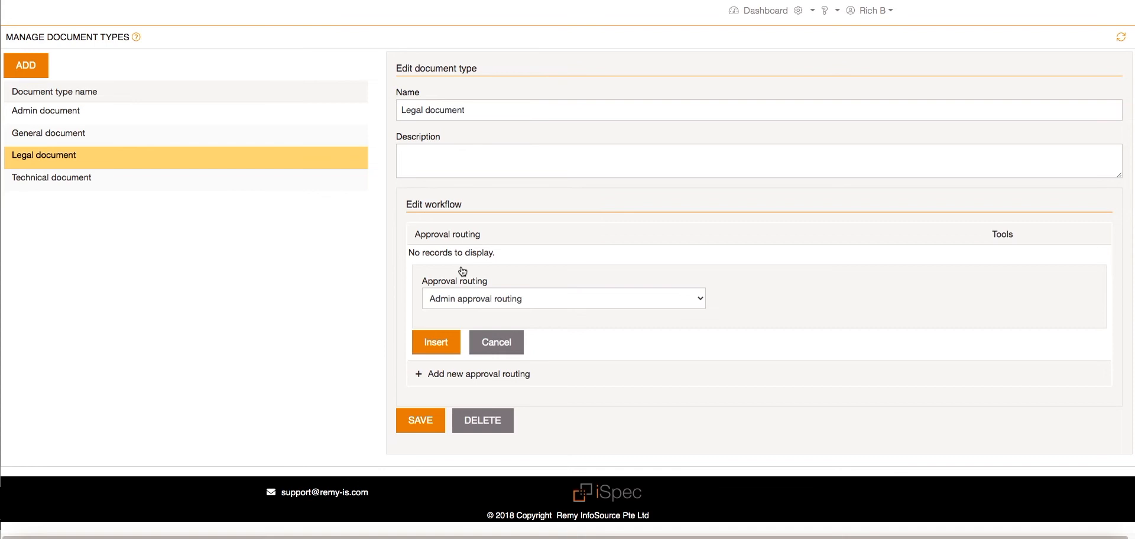
click(477, 296)
click(472, 307)
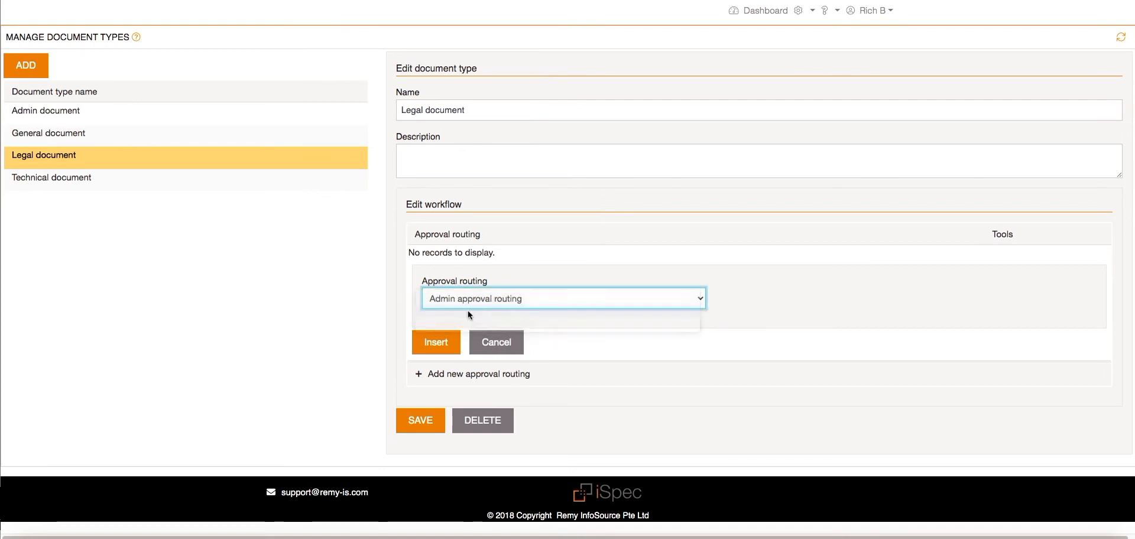
click(436, 343)
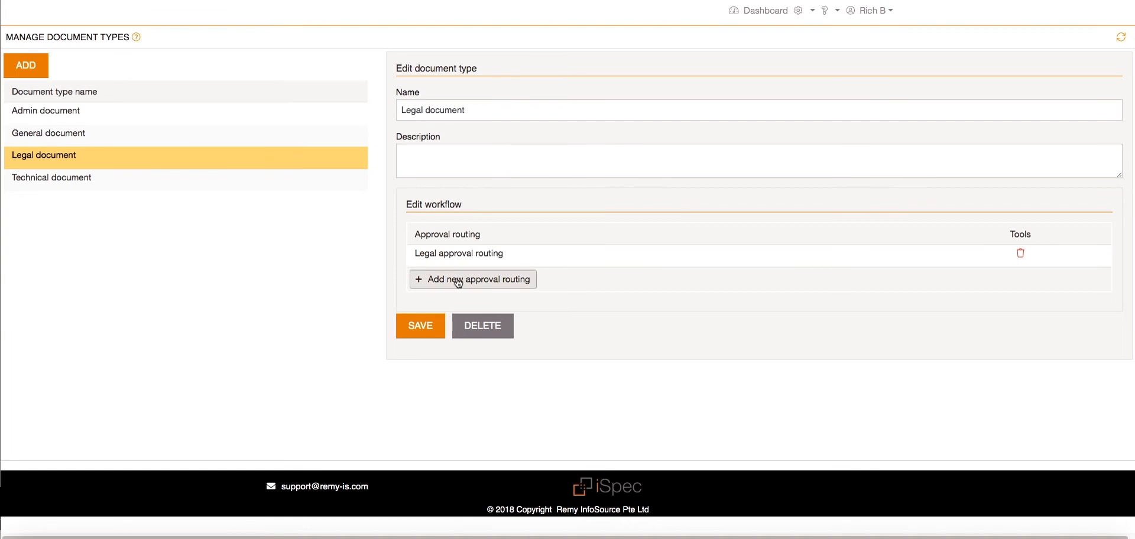
- Add the Admin approval routing as a second routing in the Legal document type's workflow
click(459, 283)
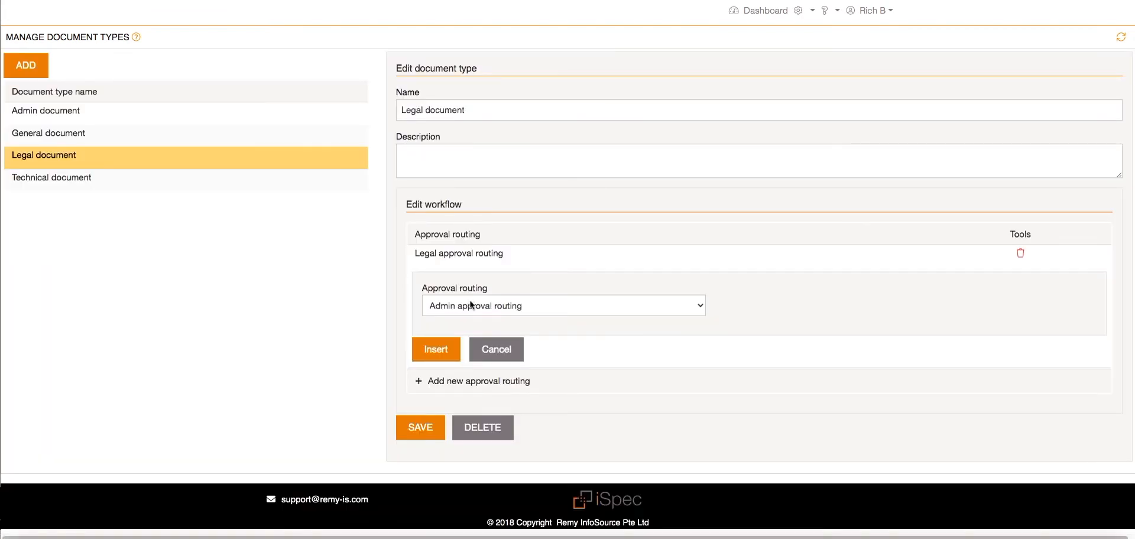
click(472, 304)
click(469, 305)
click(430, 353)
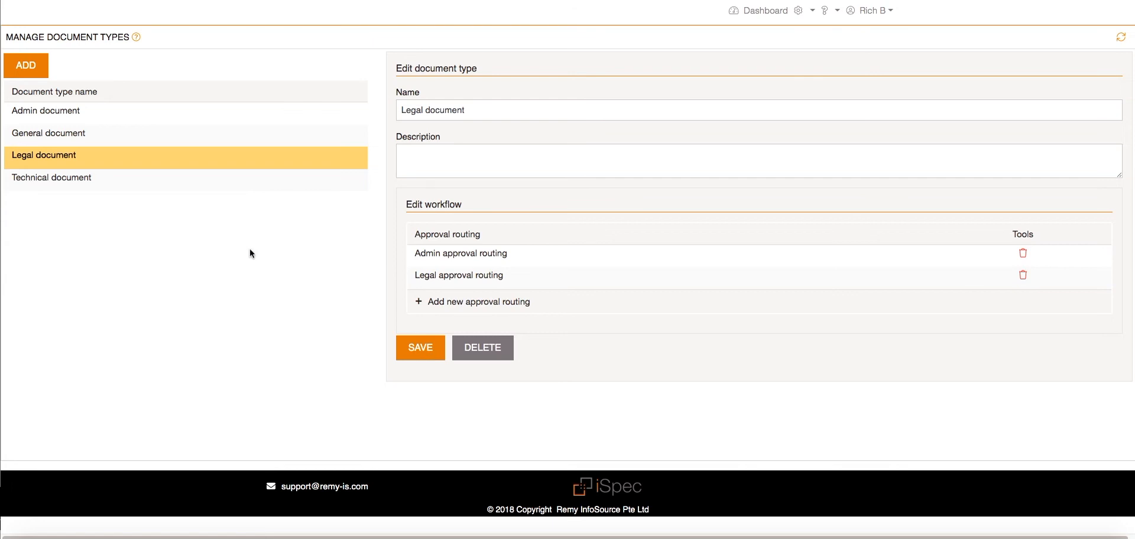
- Add the Technical approval routing to the Technical document type's workflow
click(164, 184)
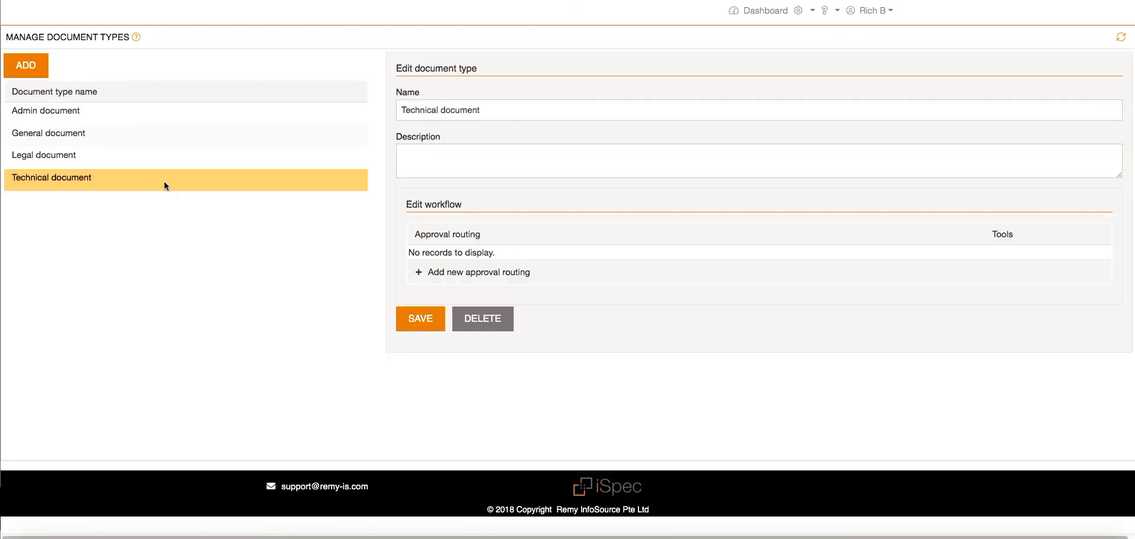
click(457, 276)
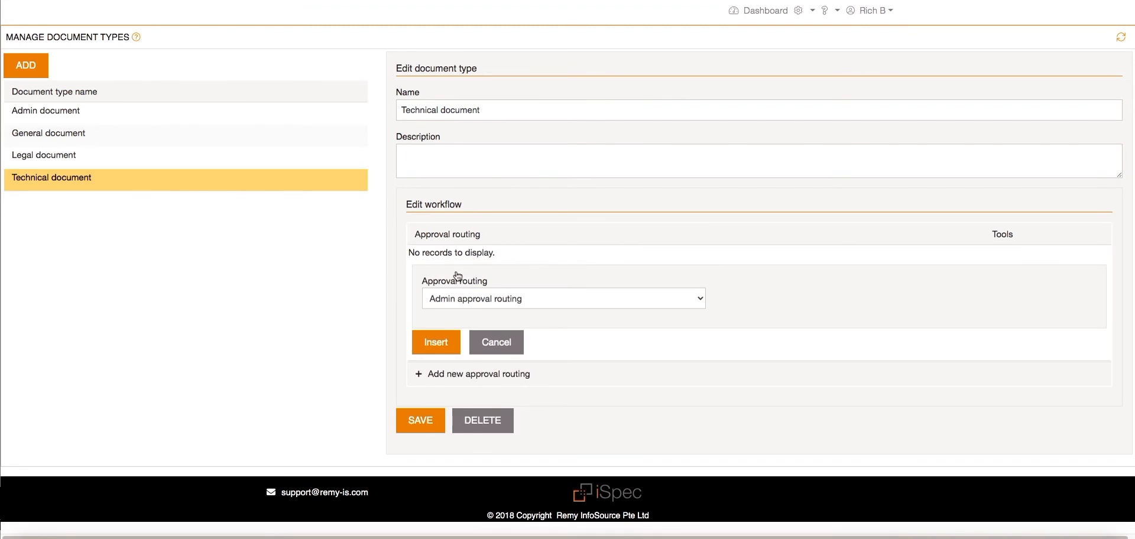
click(479, 300)
click(472, 324)
click(440, 347)
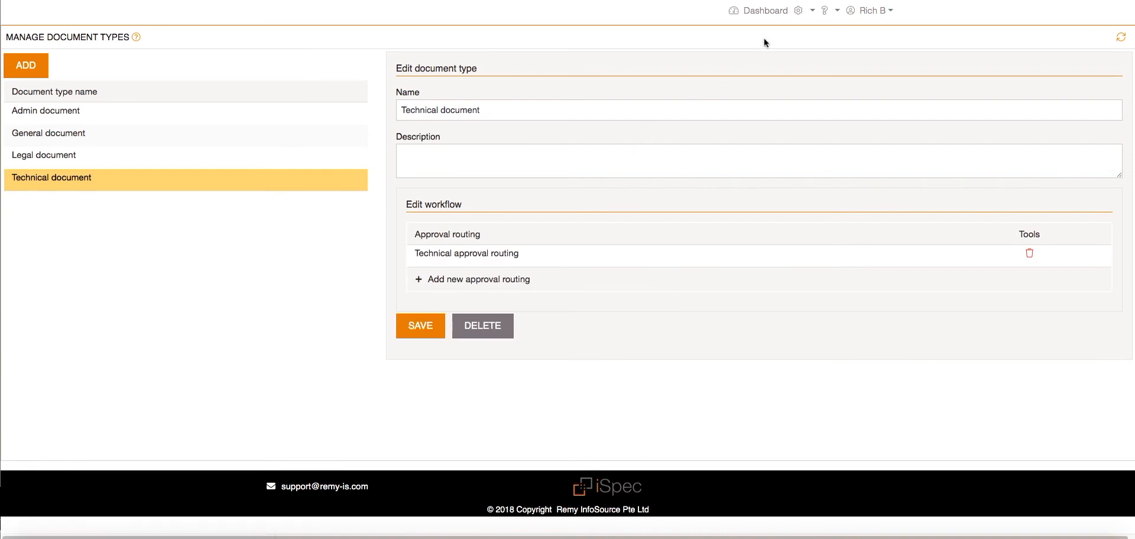
- Open the internal users/consultants manager and bring up the approval functions of the signed-in user's own account for editing
click(807, 11)
click(851, 49)
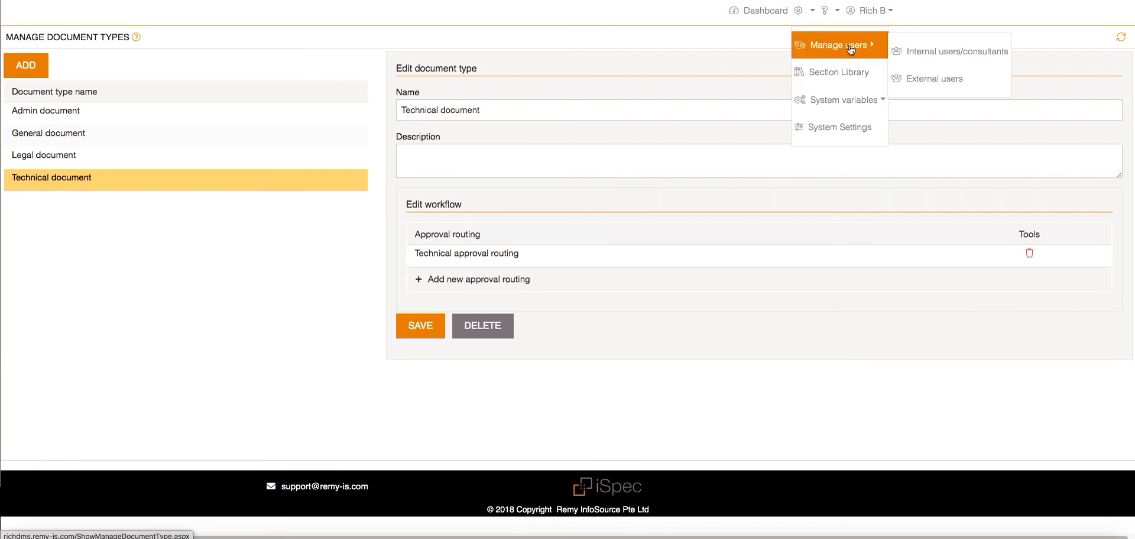
click(923, 56)
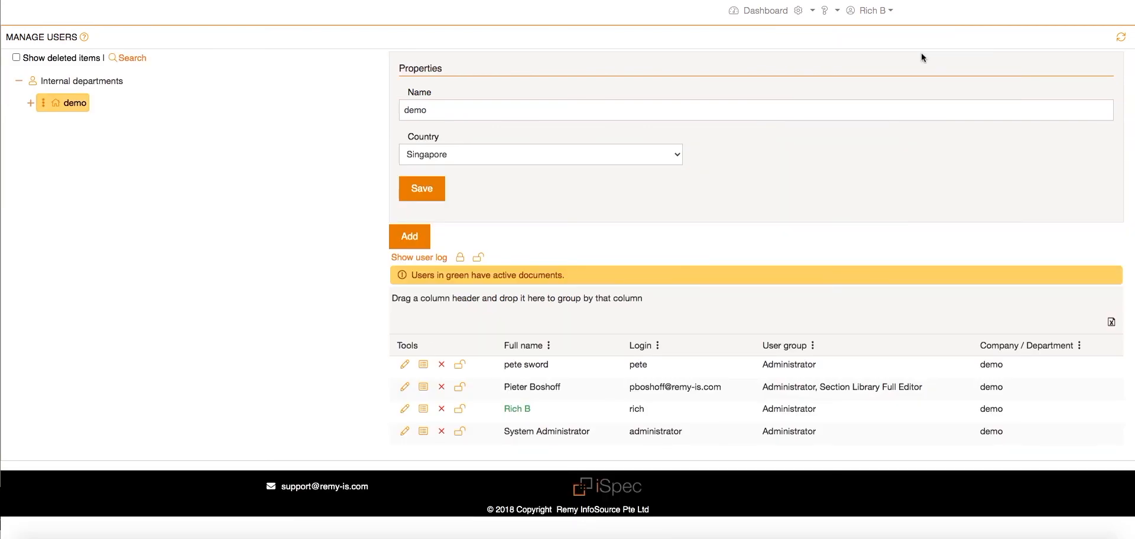
click(405, 409)
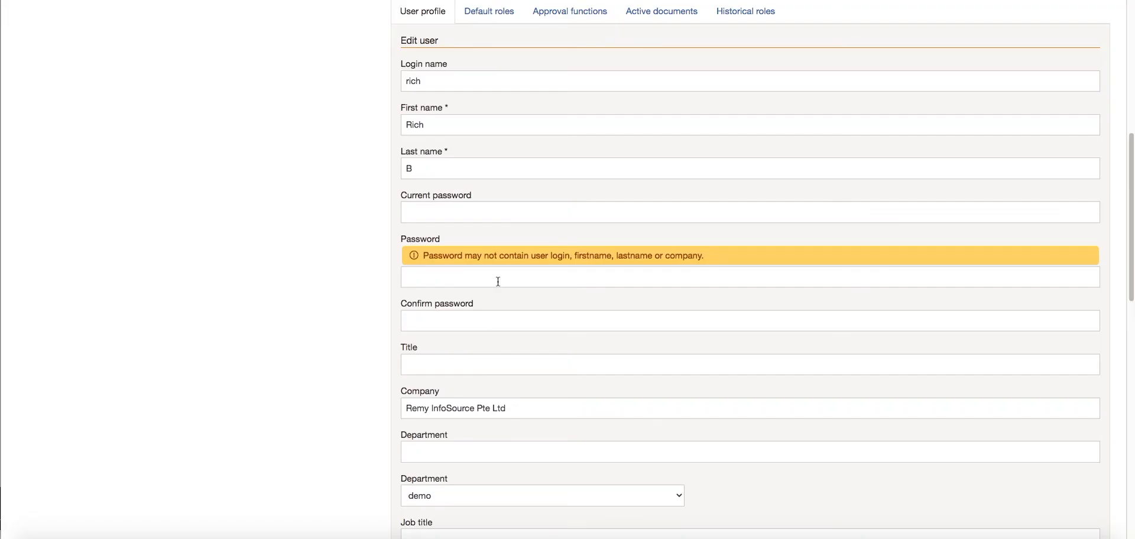
click(578, 17)
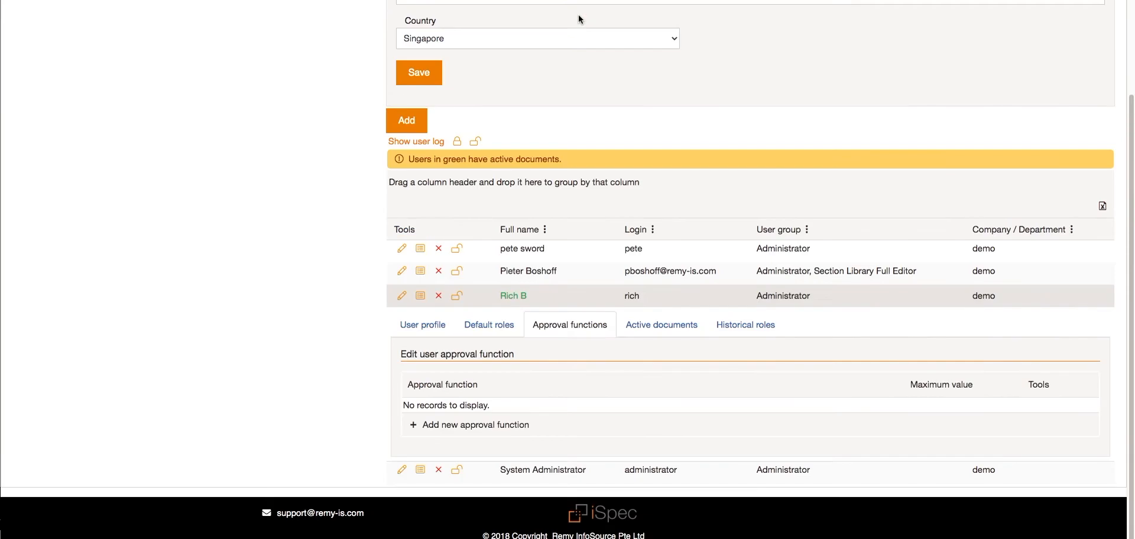
- Assign the signed-in user the Financial approval function with a maximum value of 20000, plus the Non-Financial approval function
click(503, 425)
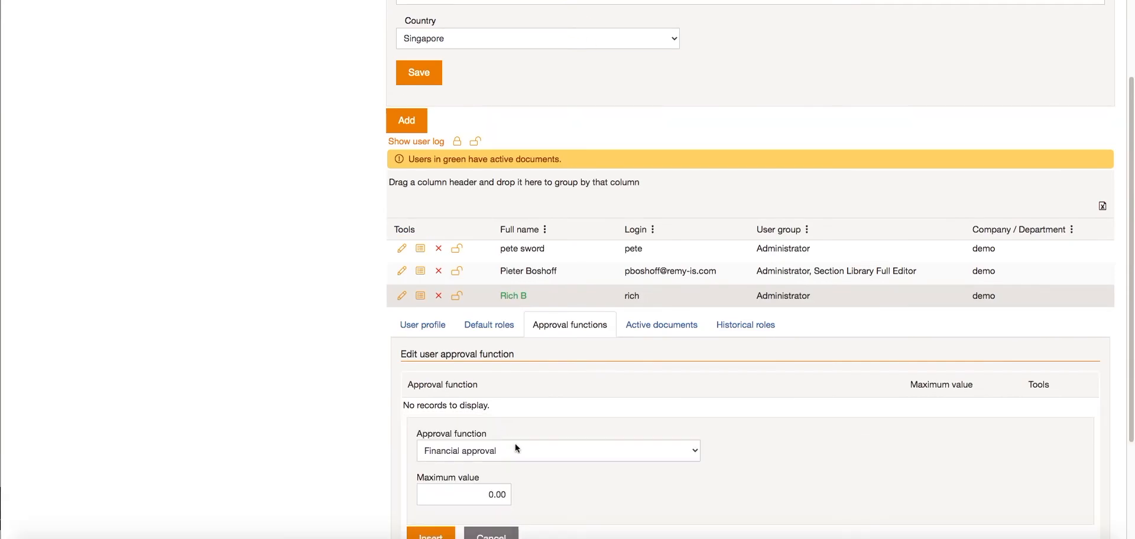
click(476, 493)
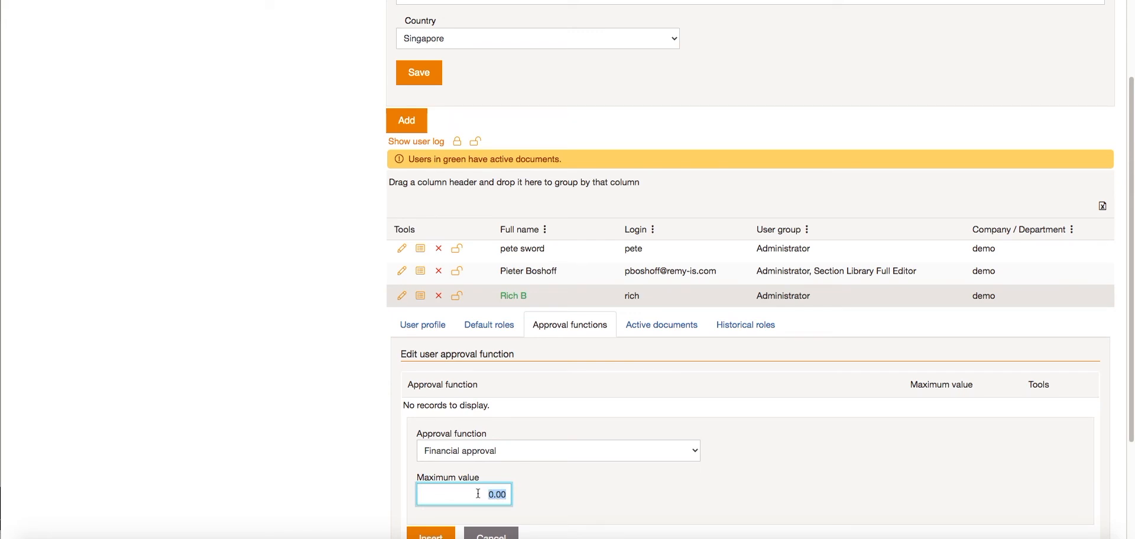
text(20000)
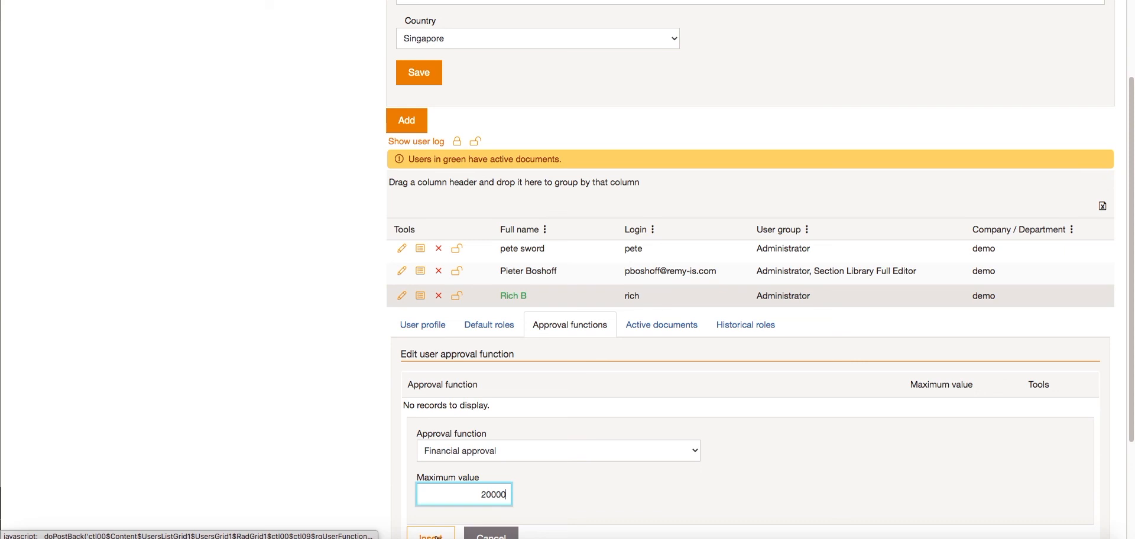
click(431, 535)
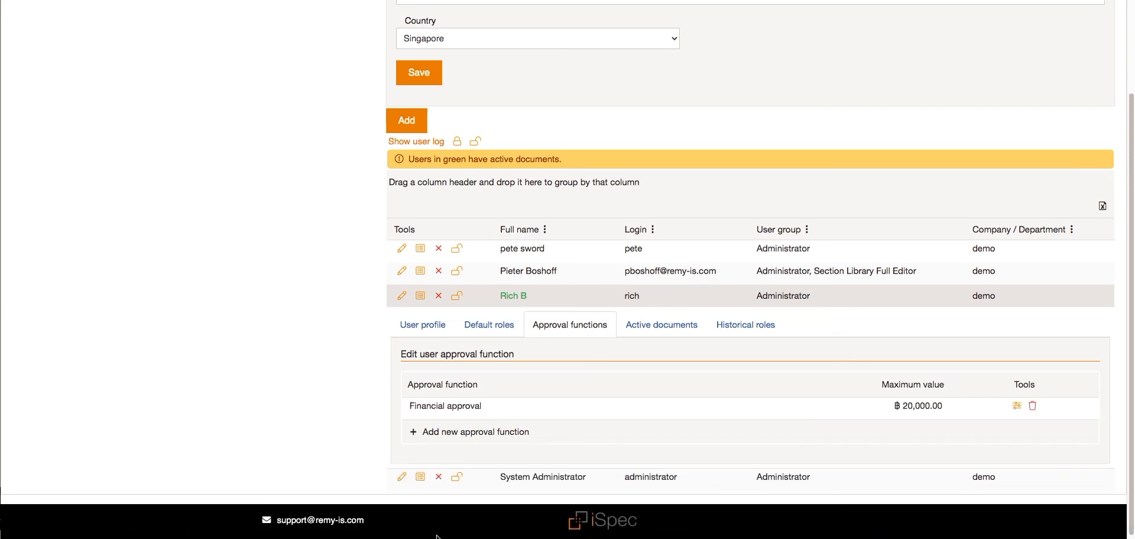
click(474, 432)
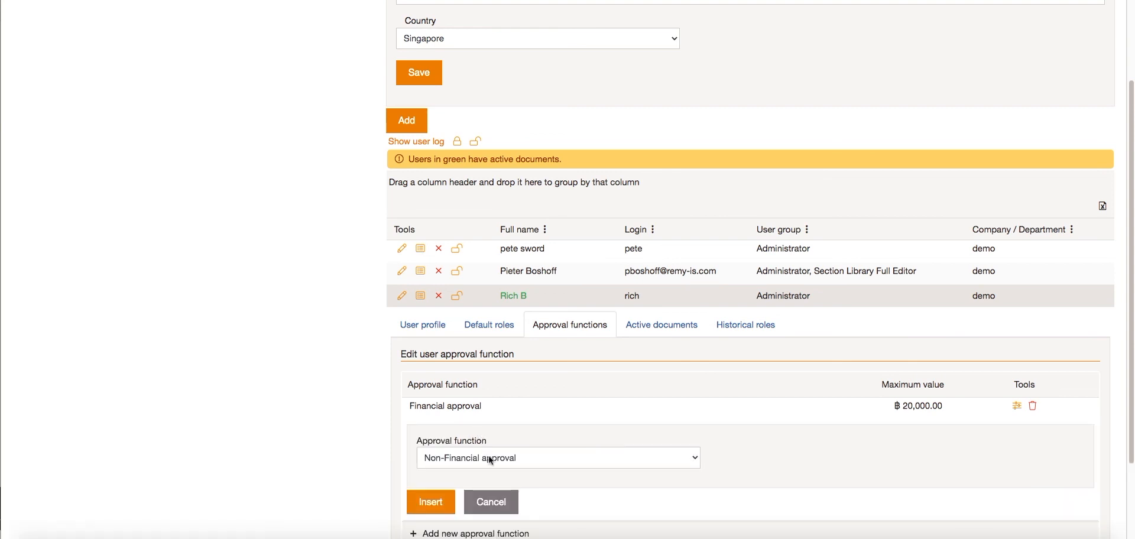
click(447, 503)
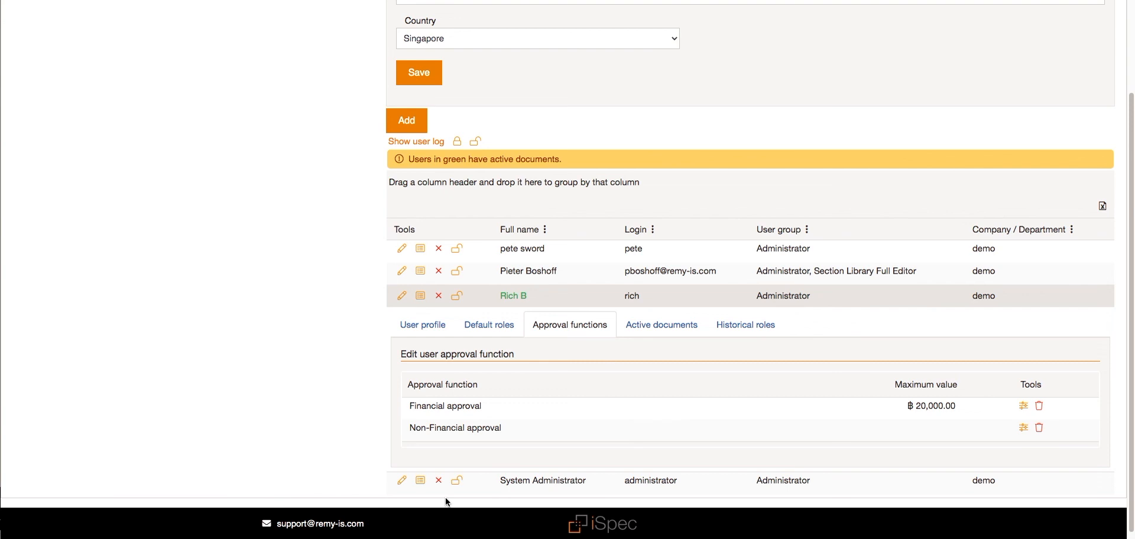
- Assign the first listed user the Financial approval function with a maximum value of 10000, plus the Non-Financial approval function
click(402, 249)
click(476, 381)
click(479, 450)
text(10,000)
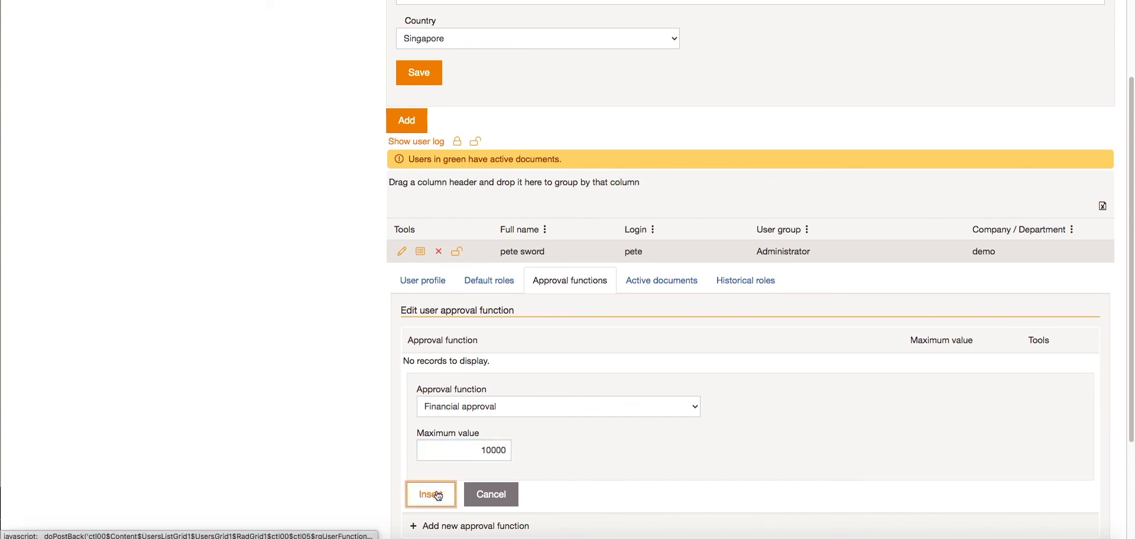
click(438, 494)
click(469, 388)
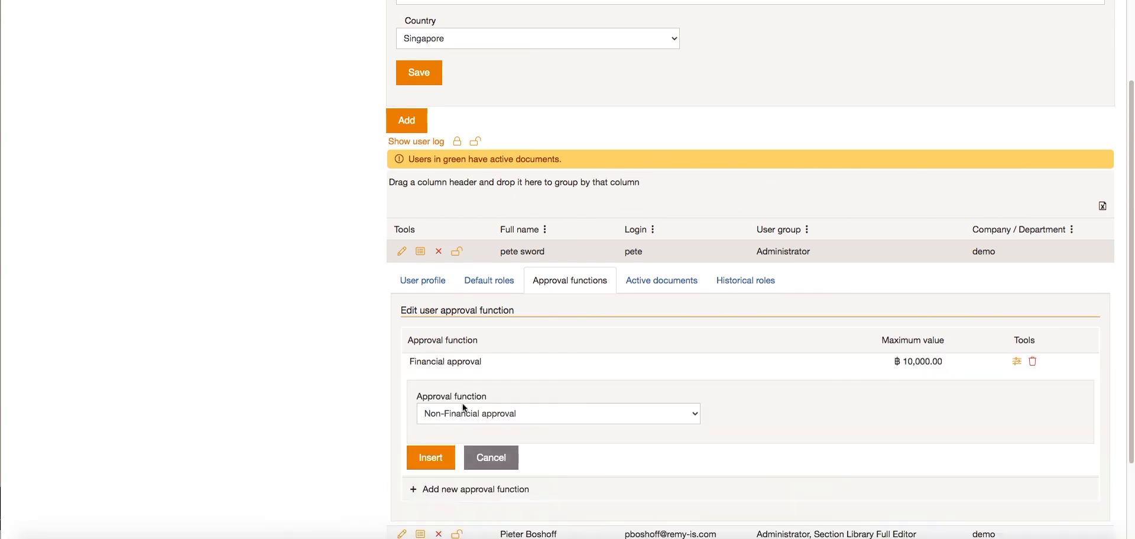
click(427, 458)
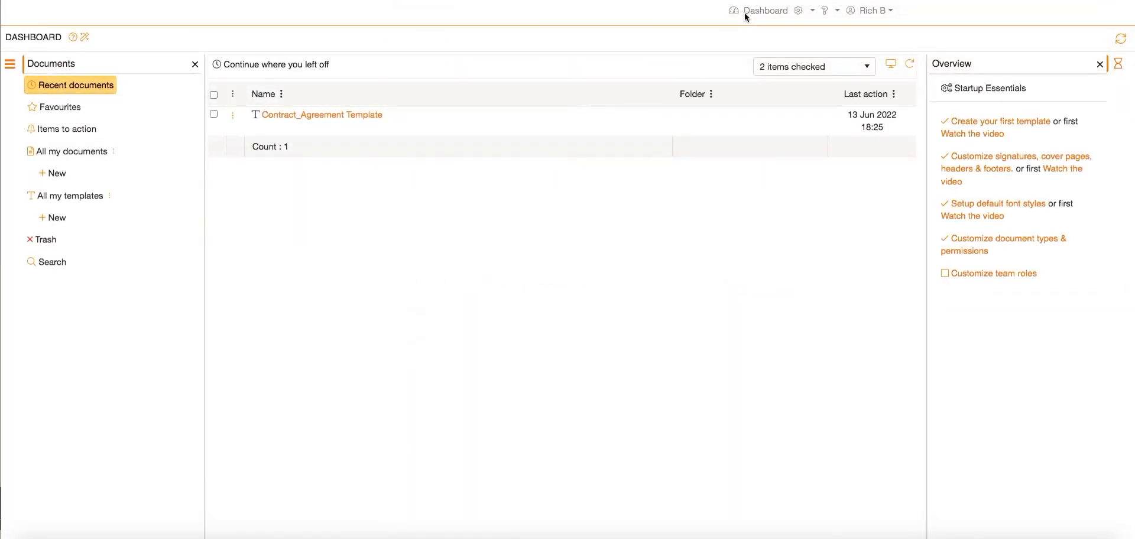